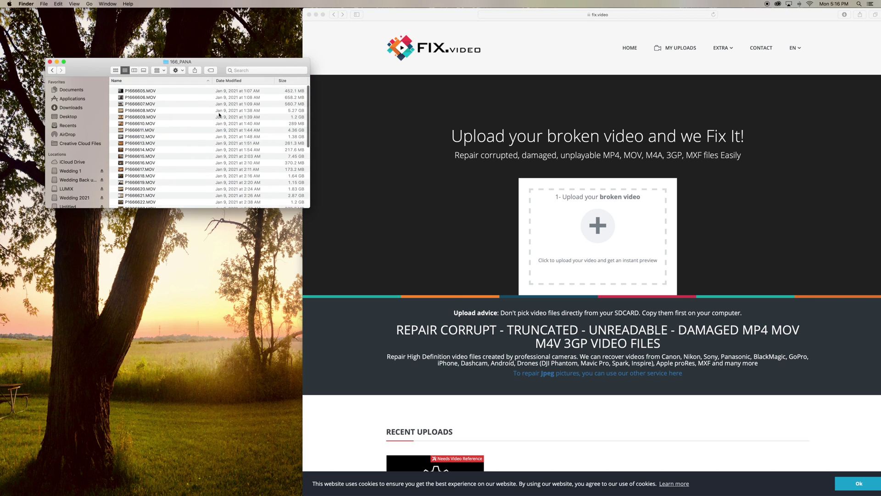
scroll(206, 124, "down", 5)
- Select P1666633.MOV in 166_PANA and begin Fix.video's broken-video upload
left_click(180, 124)
scroll(177, 103, "down", 3)
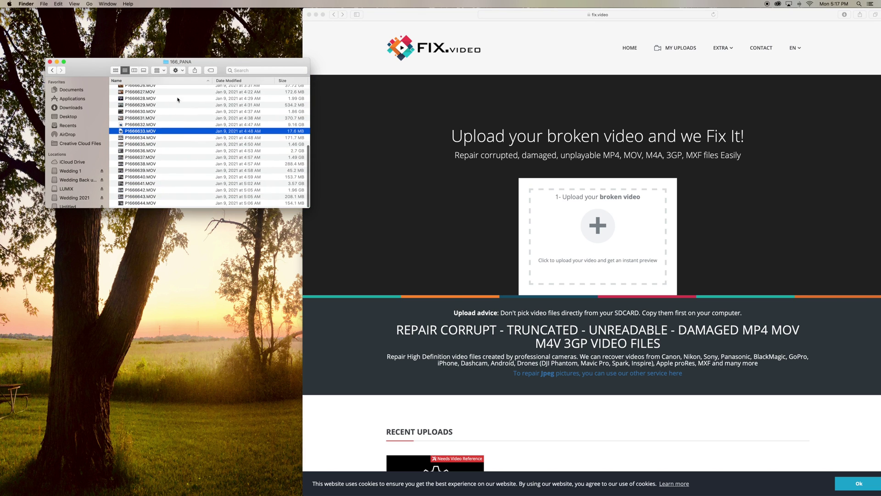
scroll(165, 117, "up", 1)
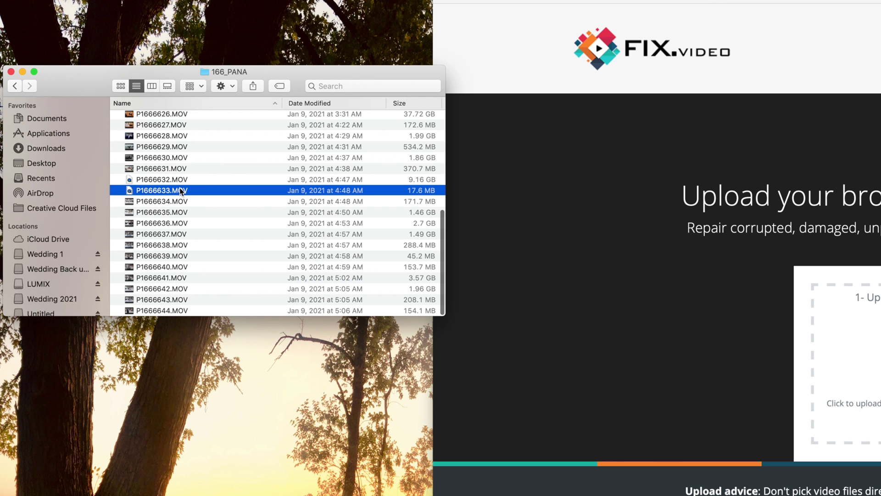
key("F4")
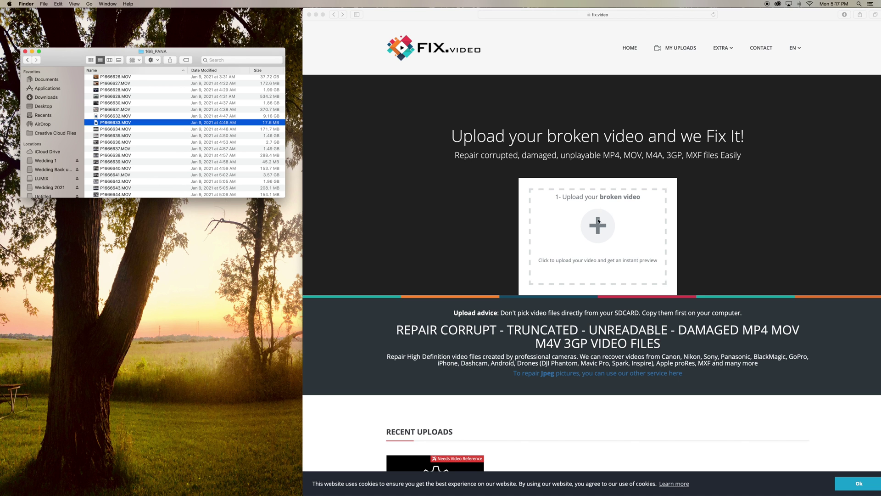
left_click(597, 220)
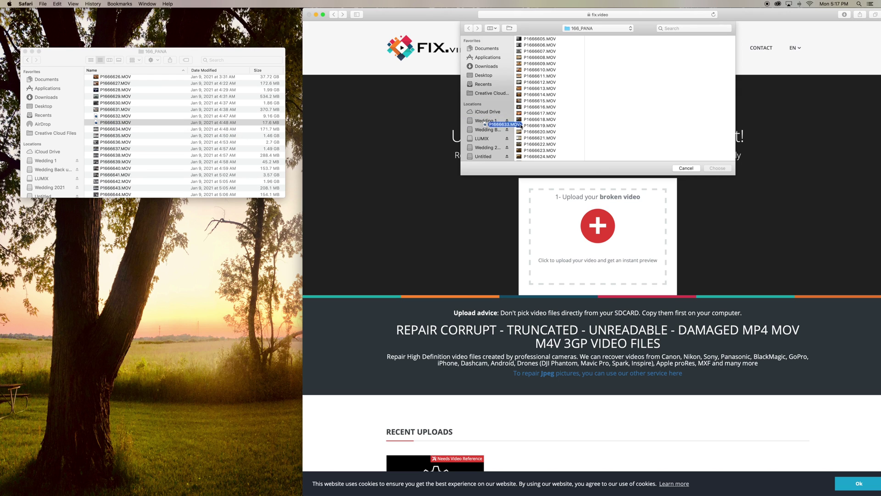
- Preview and upload P1666633.MOV, then begin choosing a reference video after repair fails
left_click_drag(131, 125, 620, 100)
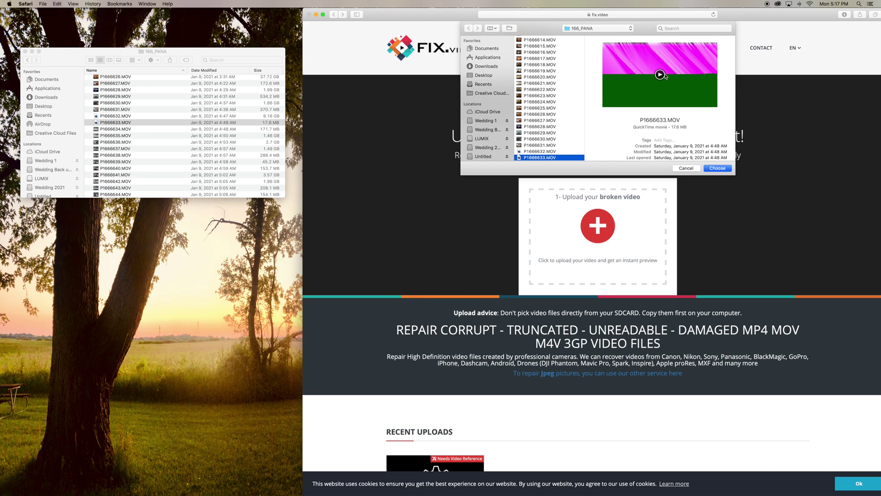
left_click(660, 75)
left_click(717, 168)
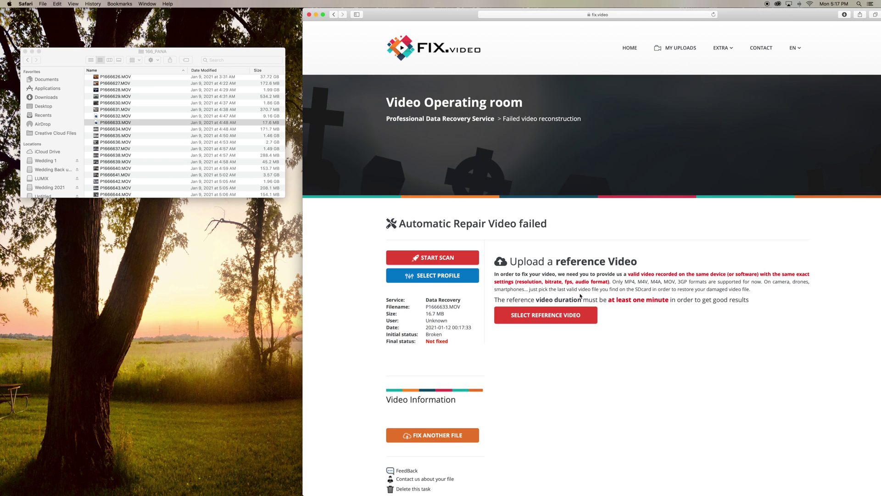
left_click(564, 319)
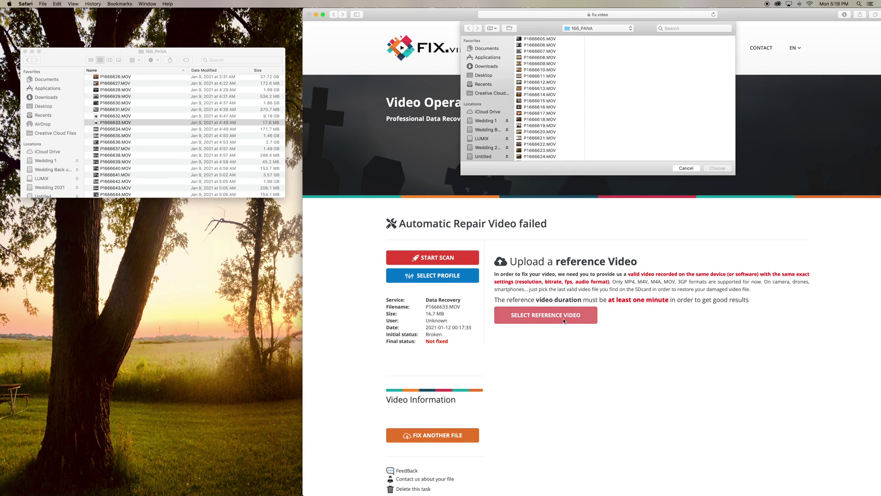
- Upload P1666631.MOV from Finder as the reference video
left_click(191, 110)
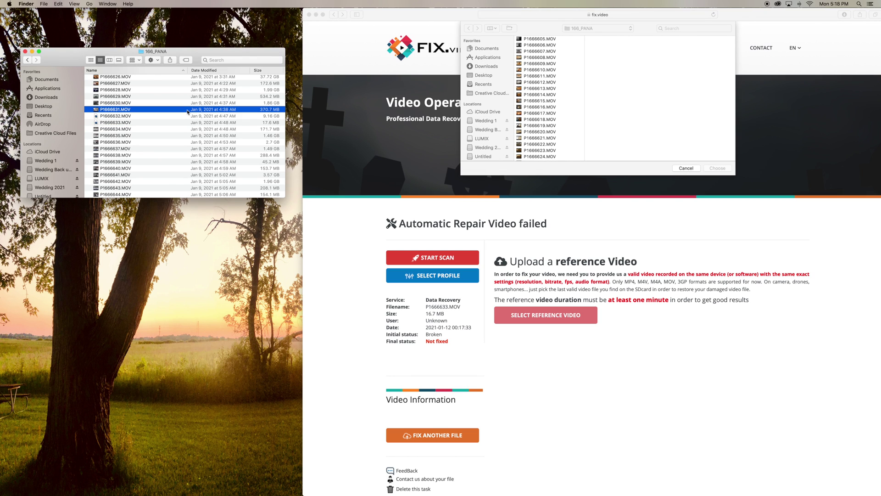
left_click_drag(188, 111, 620, 96)
left_click(717, 168)
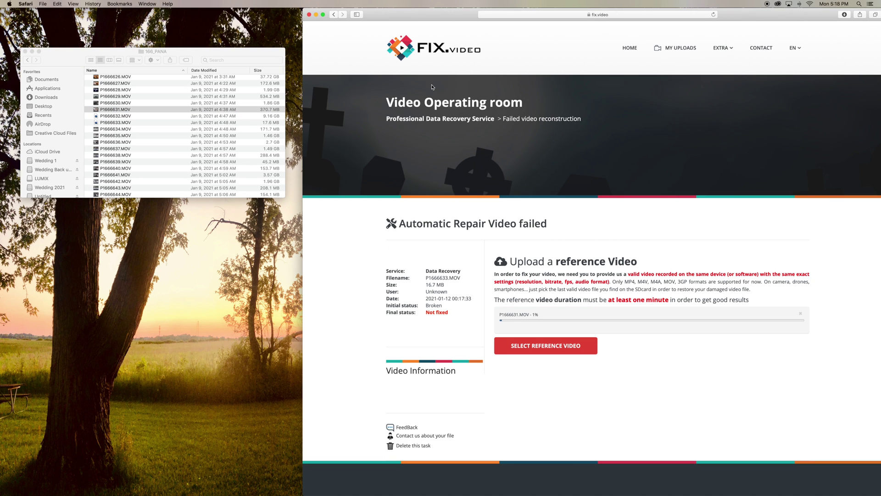
left_click_drag(460, 31, 438, 30)
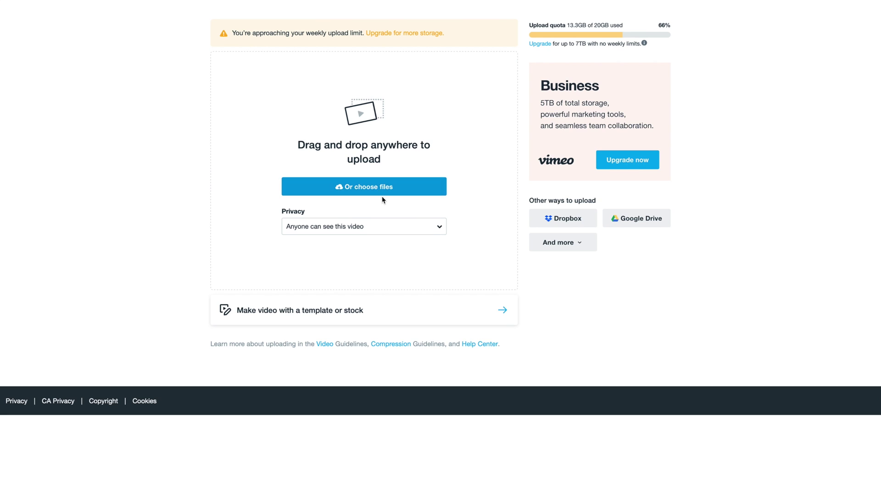
- Pick a video file to upload on the Vimeo upload page
left_click(388, 186)
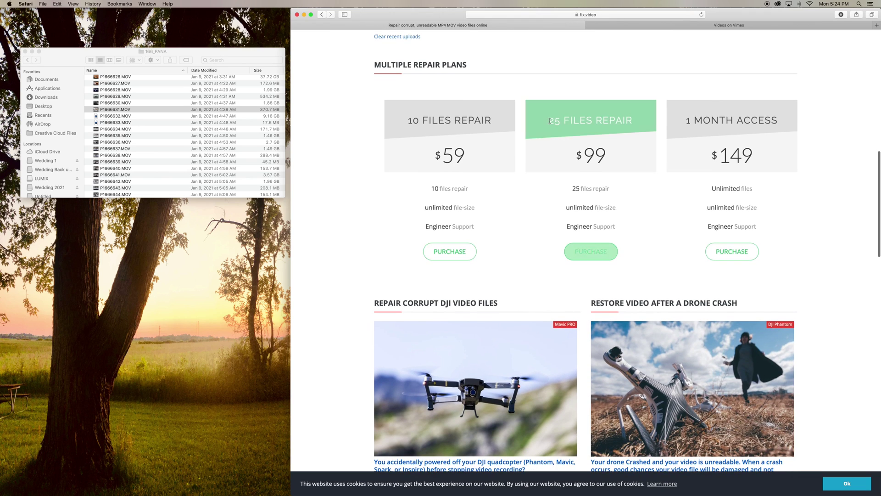
scroll(523, 206, "down", 3)
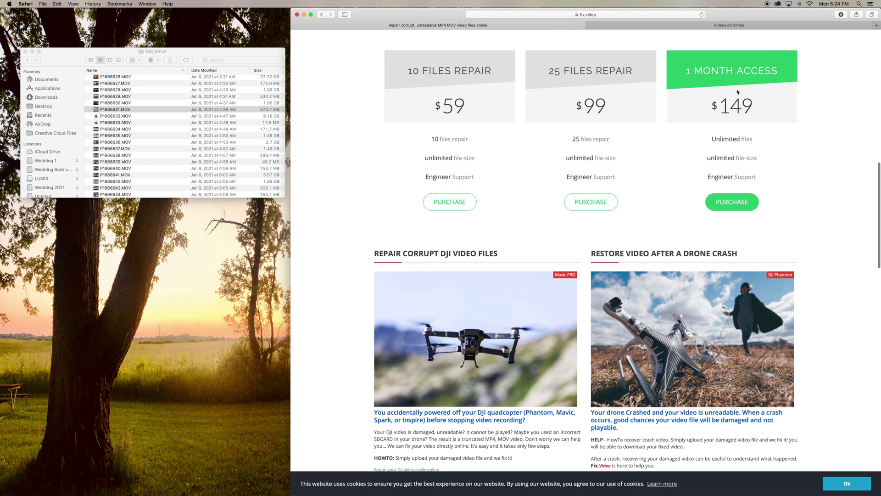
scroll(760, 130, "down", 4)
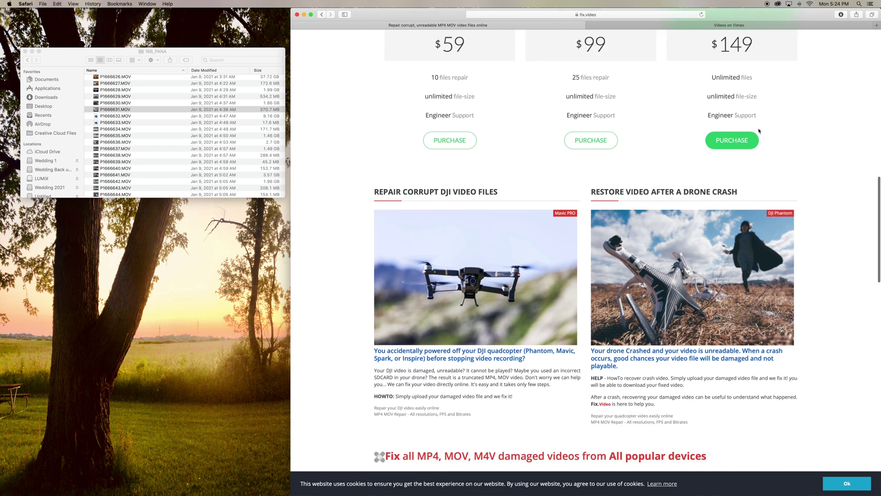
scroll(759, 130, "down", 3)
scroll(759, 130, "down", 3)
scroll(759, 130, "down", 3)
scroll(759, 130, "down", 5)
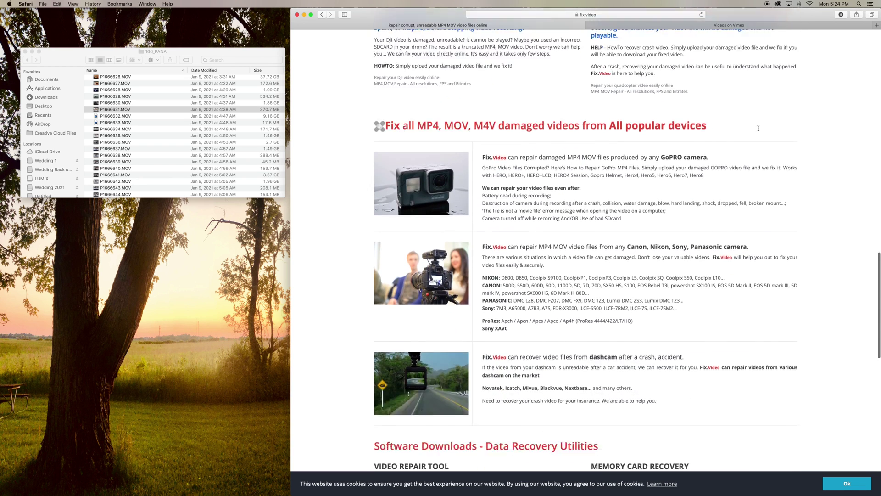
scroll(759, 130, "down", 3)
scroll(759, 130, "down", 3)
scroll(548, 120, "up", 15)
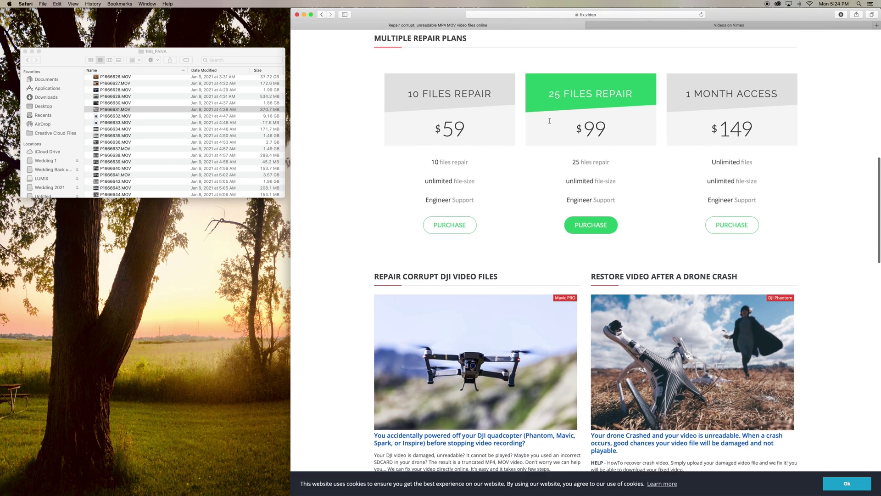
scroll(549, 121, "down", 2)
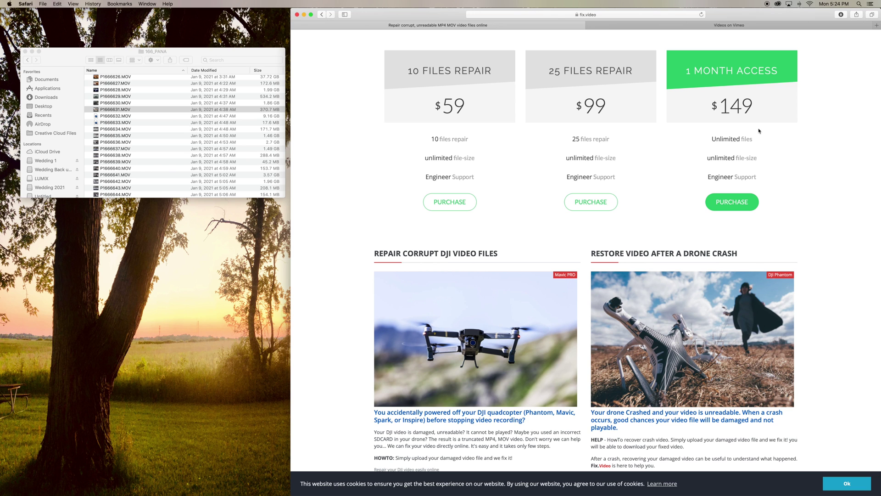
scroll(759, 131, "down", 3)
scroll(759, 130, "down", 3)
scroll(759, 129, "down", 3)
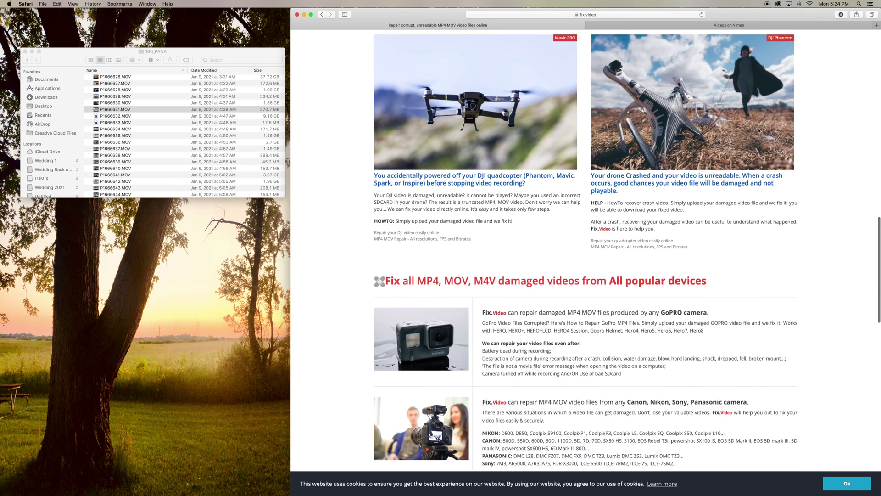
scroll(759, 130, "down", 3)
scroll(759, 131, "down", 3)
scroll(759, 130, "down", 3)
scroll(759, 130, "down", 3)
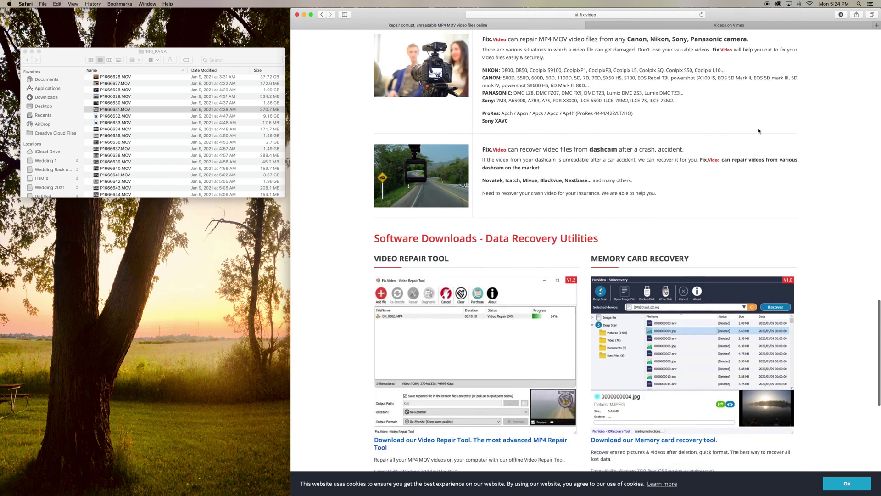